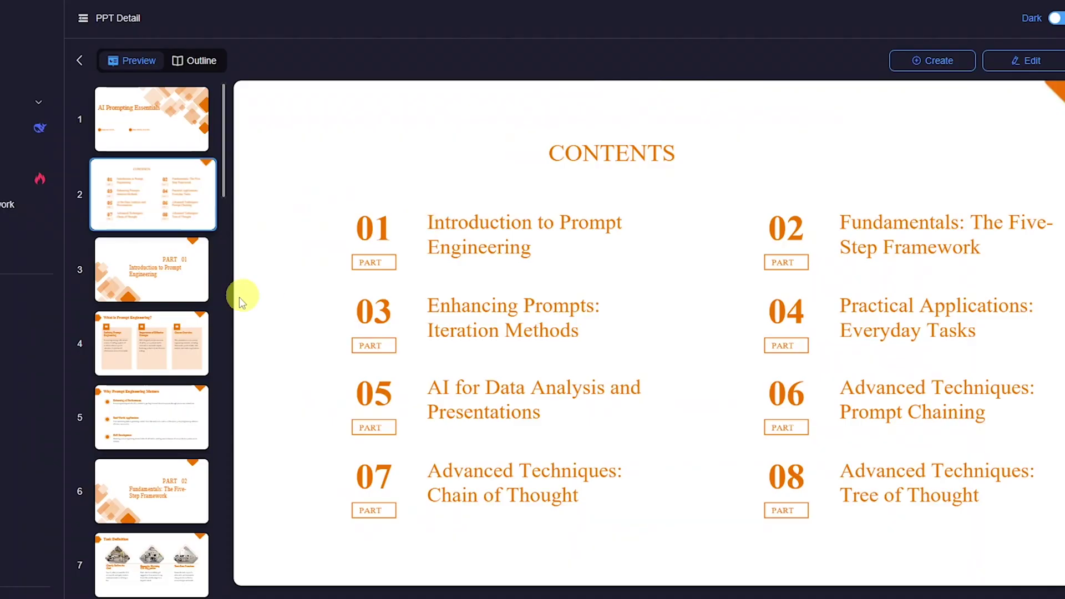
Open slide 4, 'What is Prompt Engineering?', in the PPT Detail preview
{"action": "left_click", "coordinate": [166, 344]}
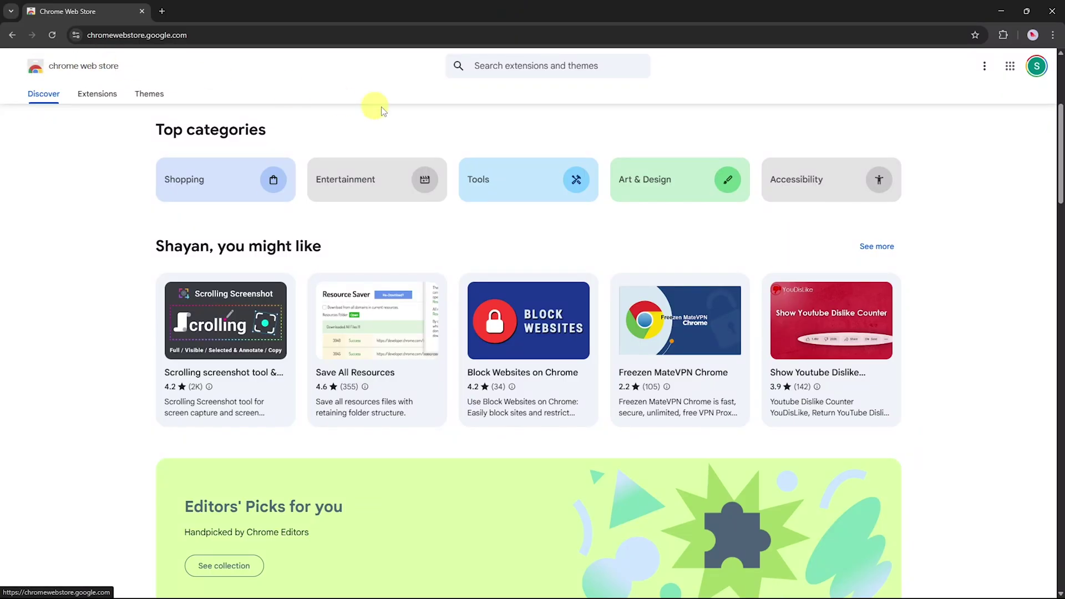
Search the store for 'notegpt' and add the NoteGPT: YouTube Summary extension to Chrome
{"action": "left_click", "coordinate": [476, 65]}
{"action": "type", "text": "notegpt"}
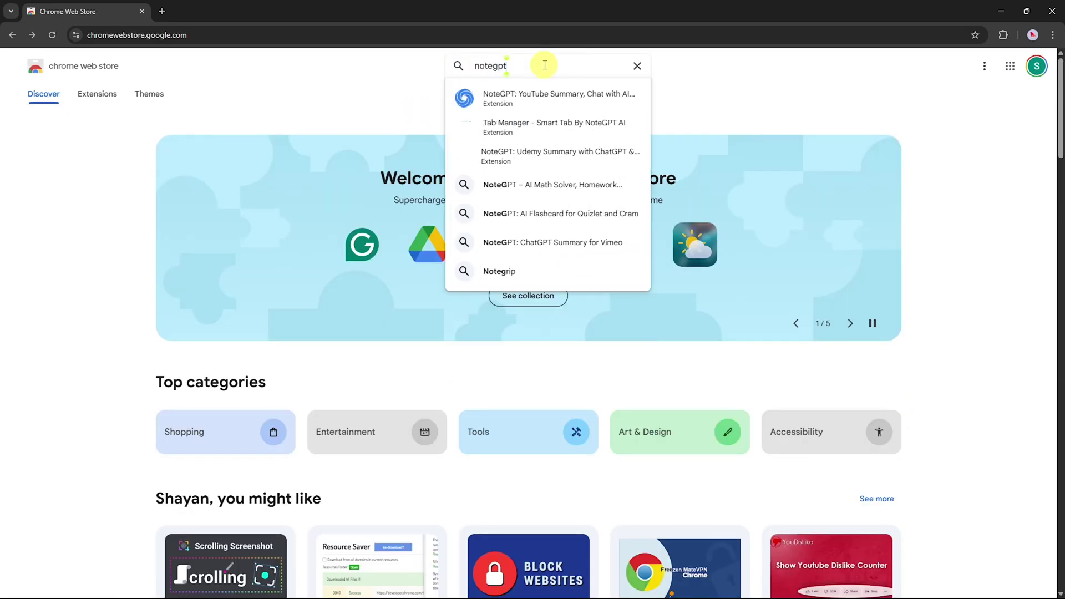
{"action": "key", "text": "Return"}
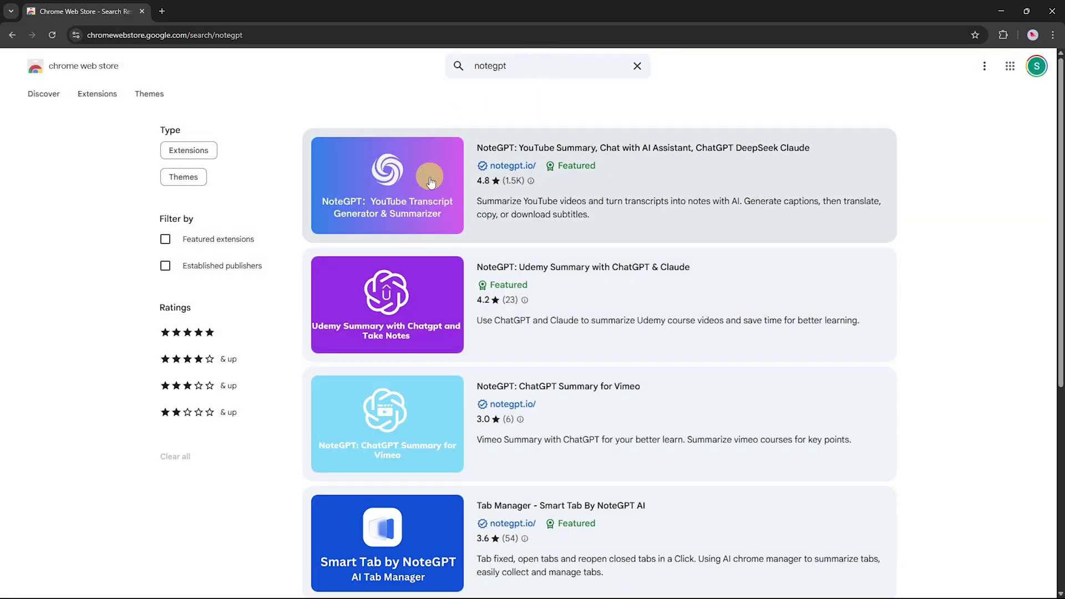
{"action": "left_click", "coordinate": [438, 190]}
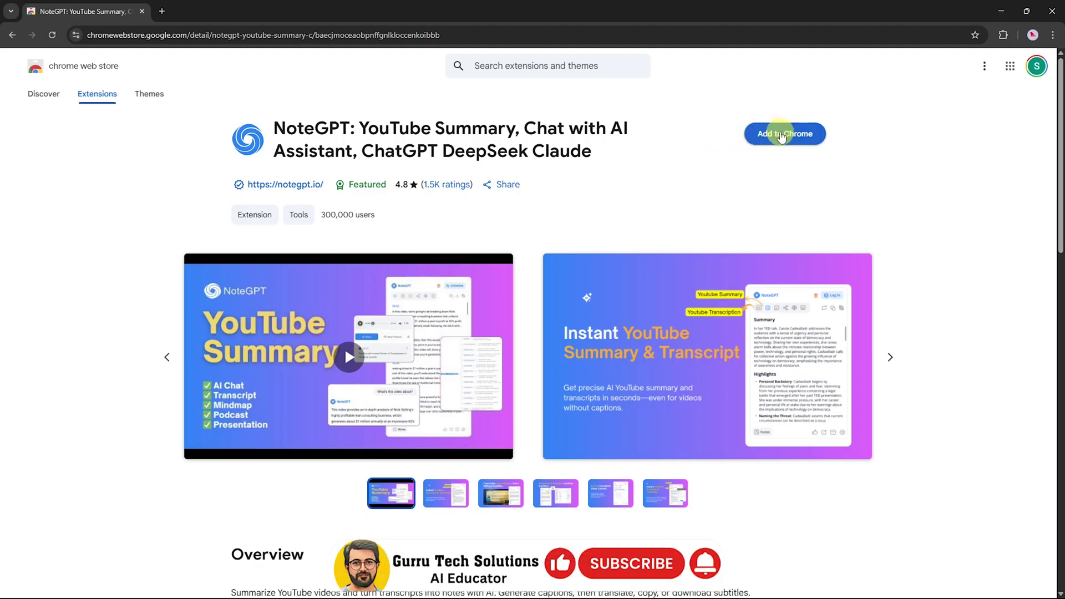
{"action": "left_click", "coordinate": [781, 135]}
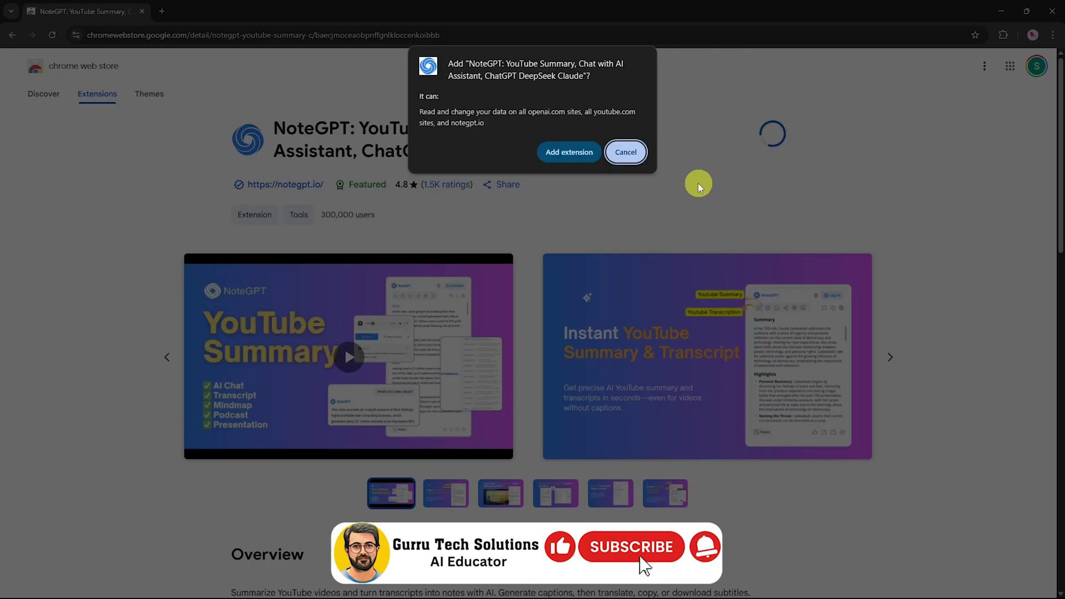
{"action": "left_click", "coordinate": [567, 150]}
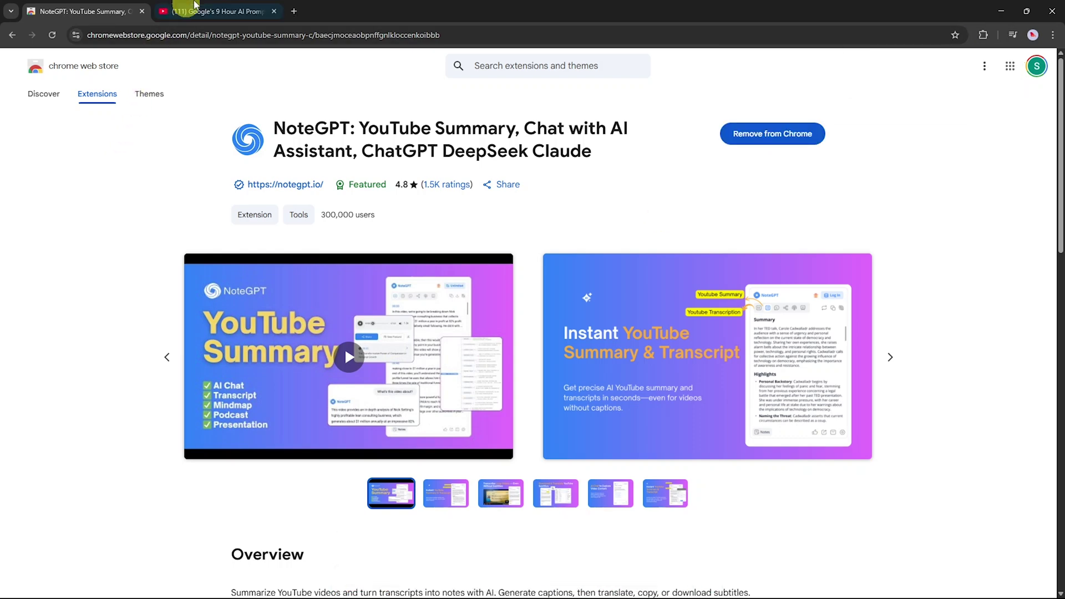
{"action": "left_click", "coordinate": [194, 7]}
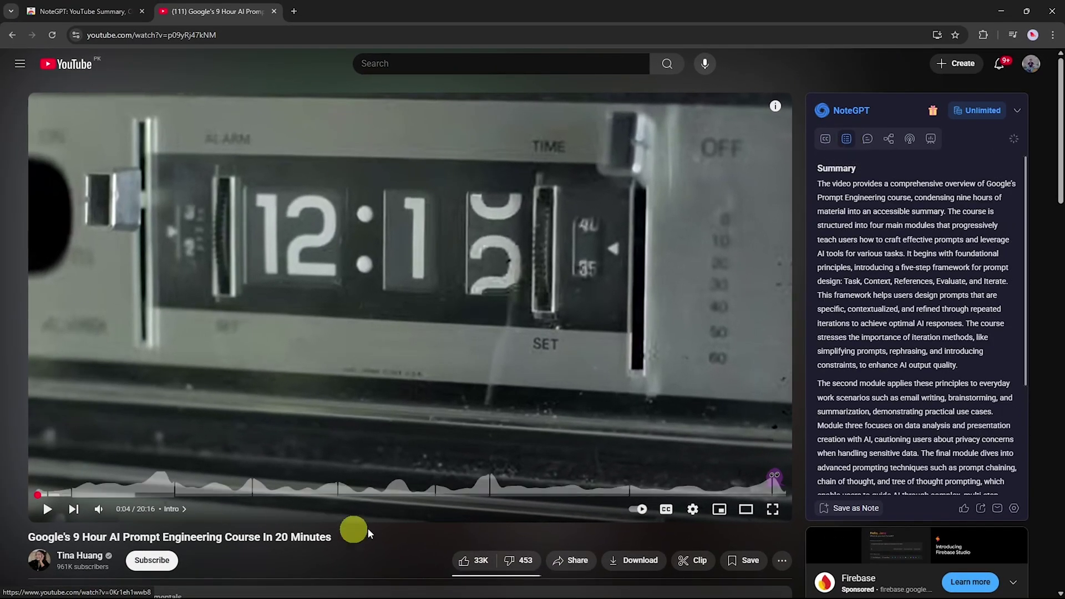
Switch the NoteGPT sidebar to AI Chat to see what the course video covers
{"action": "scroll", "coordinate": [884, 352], "scroll_direction": "down", "scroll_amount": 6}
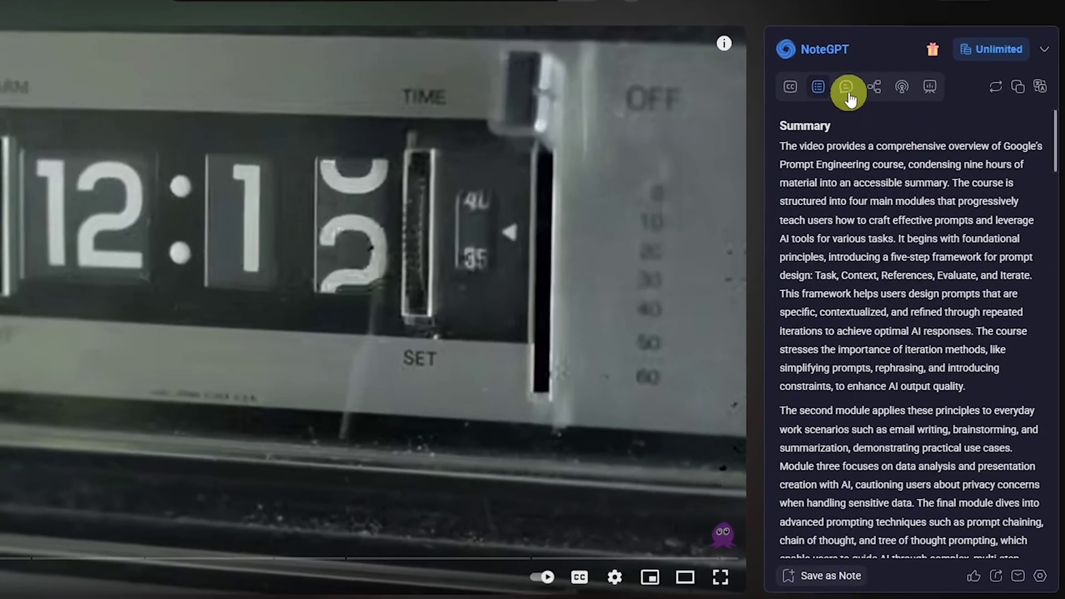
{"action": "left_click", "coordinate": [847, 88]}
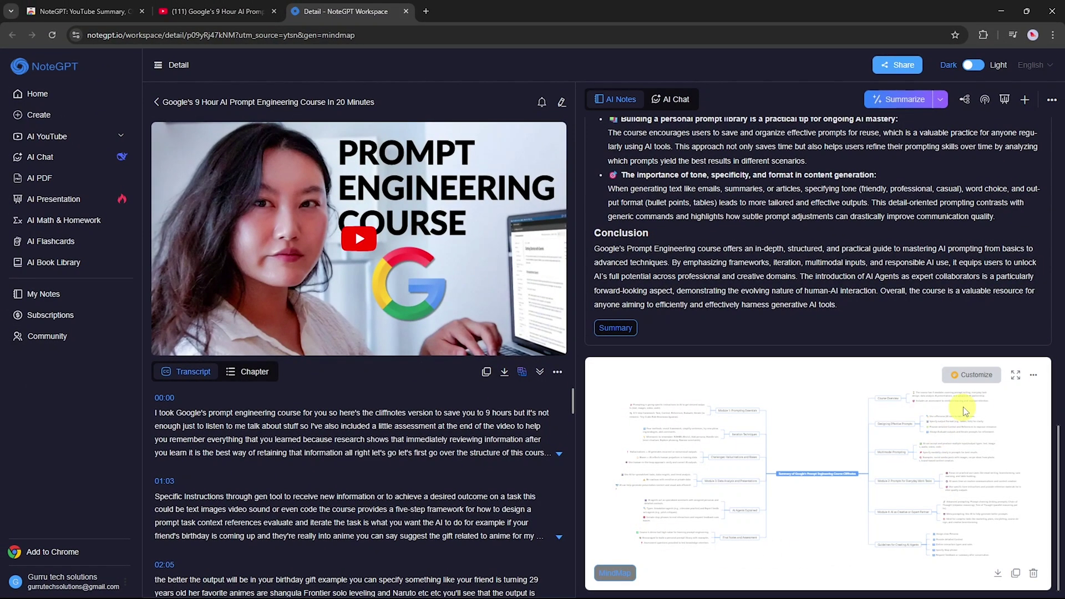
Show the course mind map full screen and restyle it with the skyGreen theme
{"action": "left_click", "coordinate": [1012, 377]}
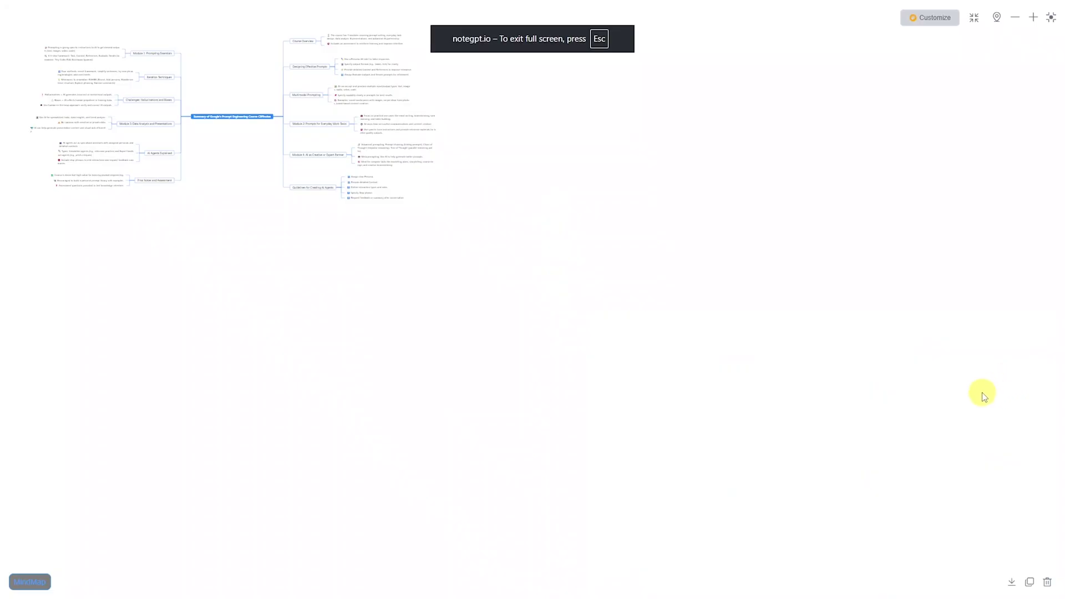
{"action": "left_click", "coordinate": [234, 150]}
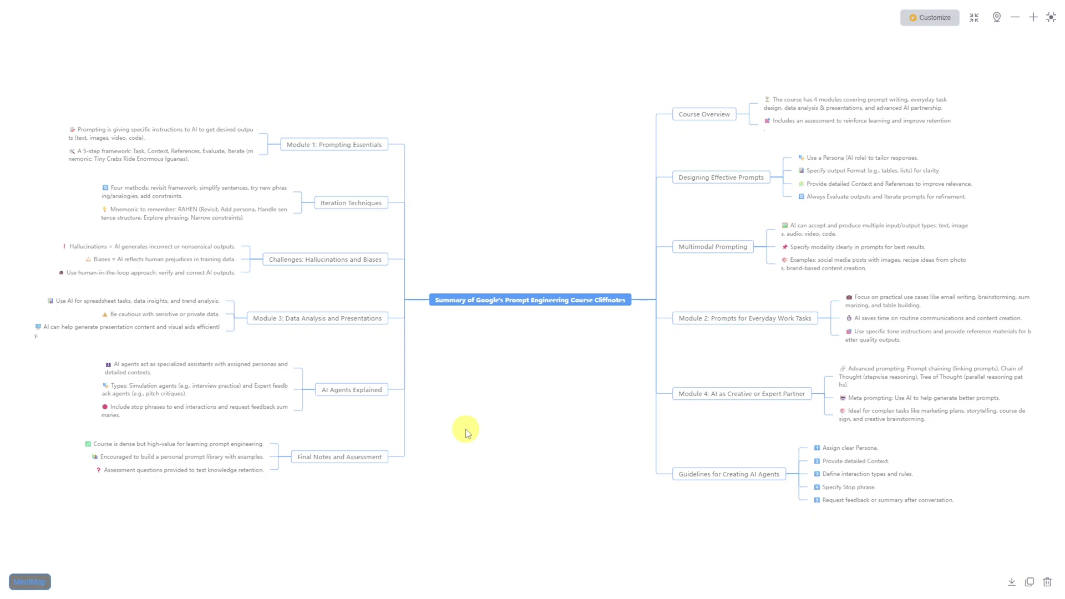
{"action": "left_click", "coordinate": [923, 18]}
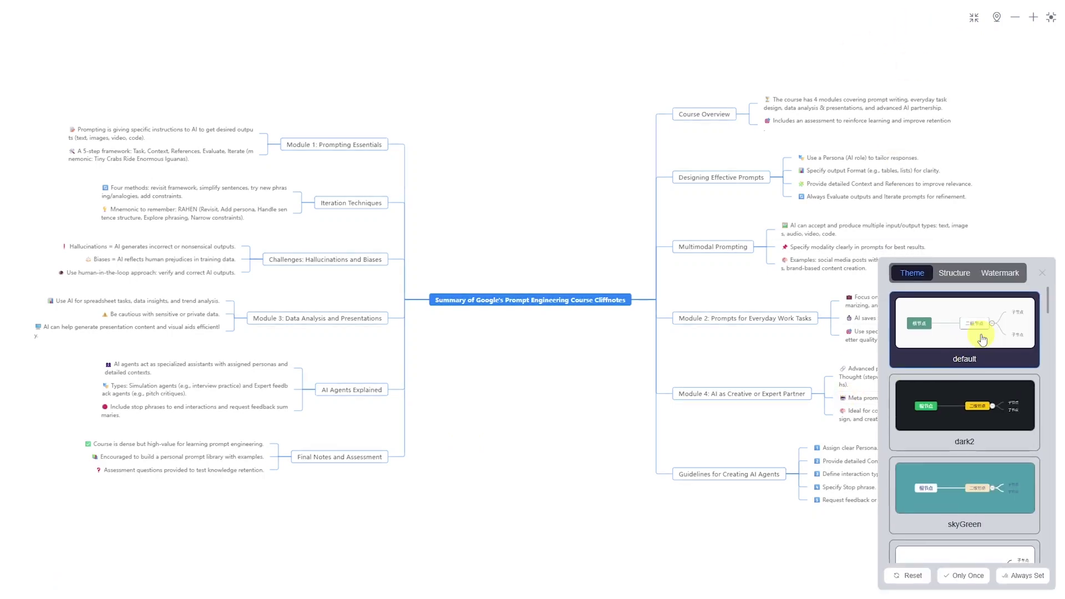
{"action": "left_click", "coordinate": [965, 496]}
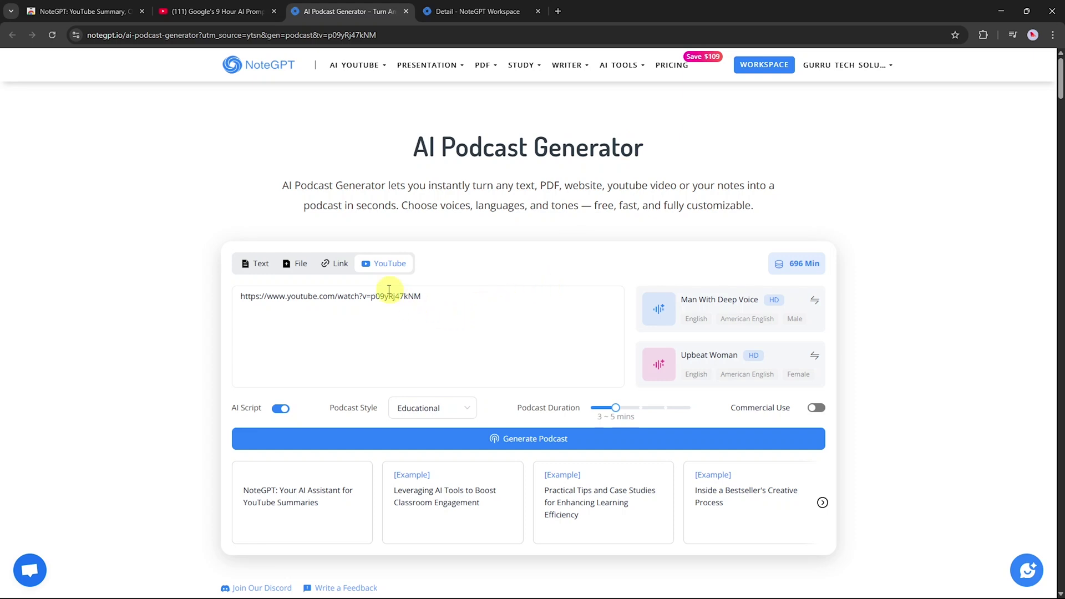
Compare the web link, uploaded file and pasted text podcast source options
{"action": "left_click", "coordinate": [332, 270]}
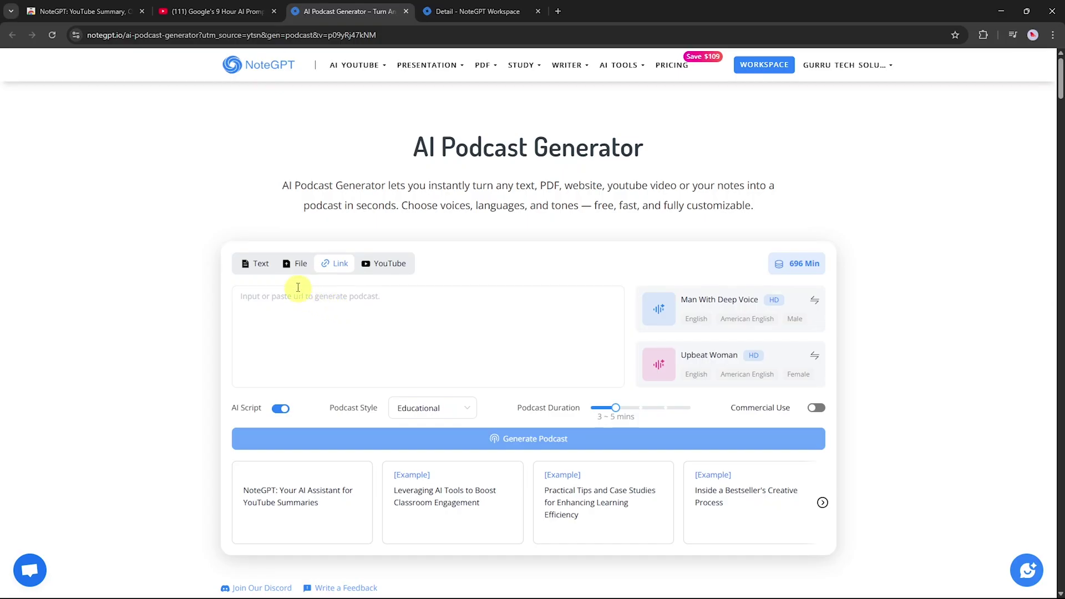
{"action": "left_click", "coordinate": [295, 270]}
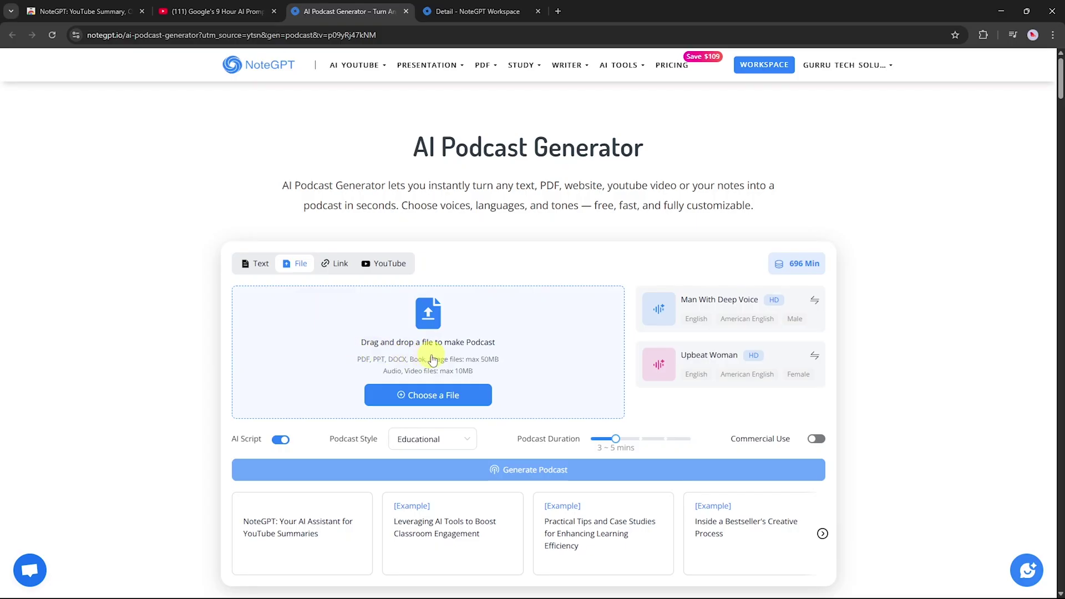
{"action": "left_click", "coordinate": [255, 265]}
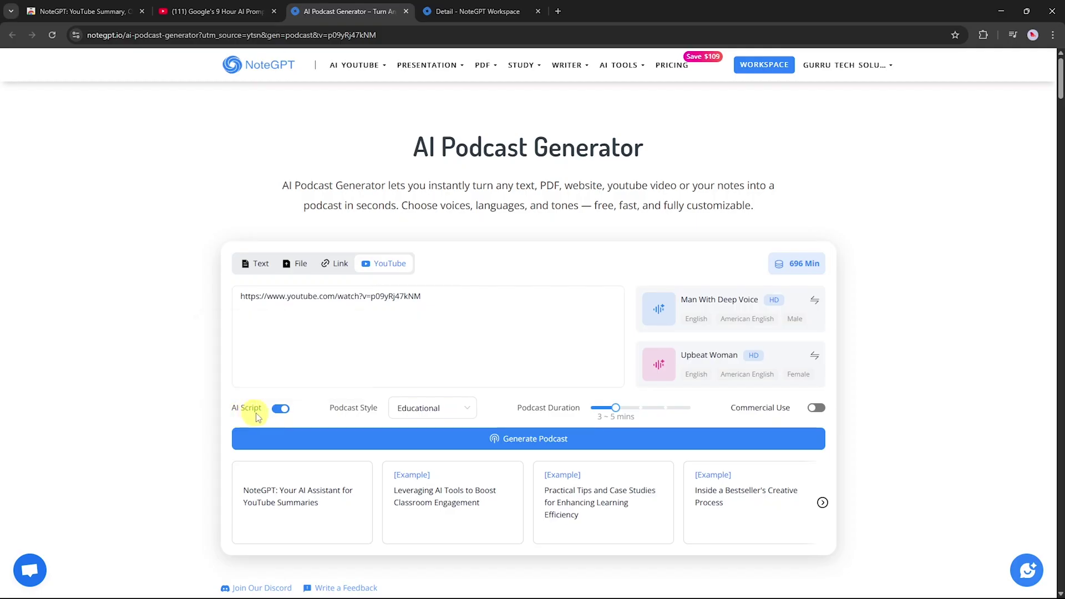
Keep the Educational style, set duration to 1 ~ 3 mins, and generate the podcast
{"action": "mouse_move", "coordinate": [274, 415]}
{"action": "left_click", "coordinate": [408, 408]}
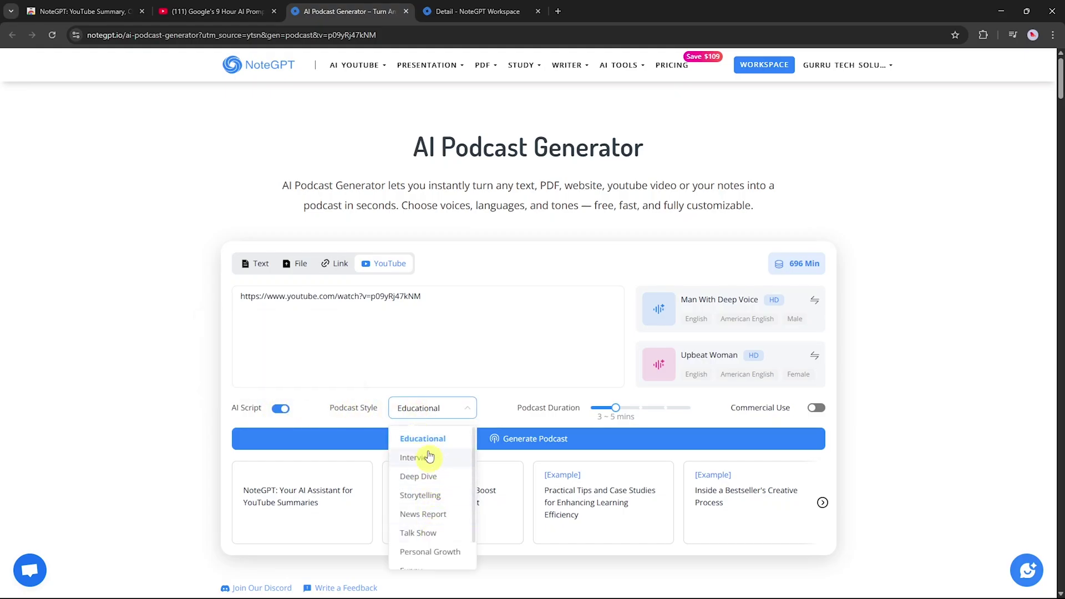
{"action": "left_click", "coordinate": [424, 438]}
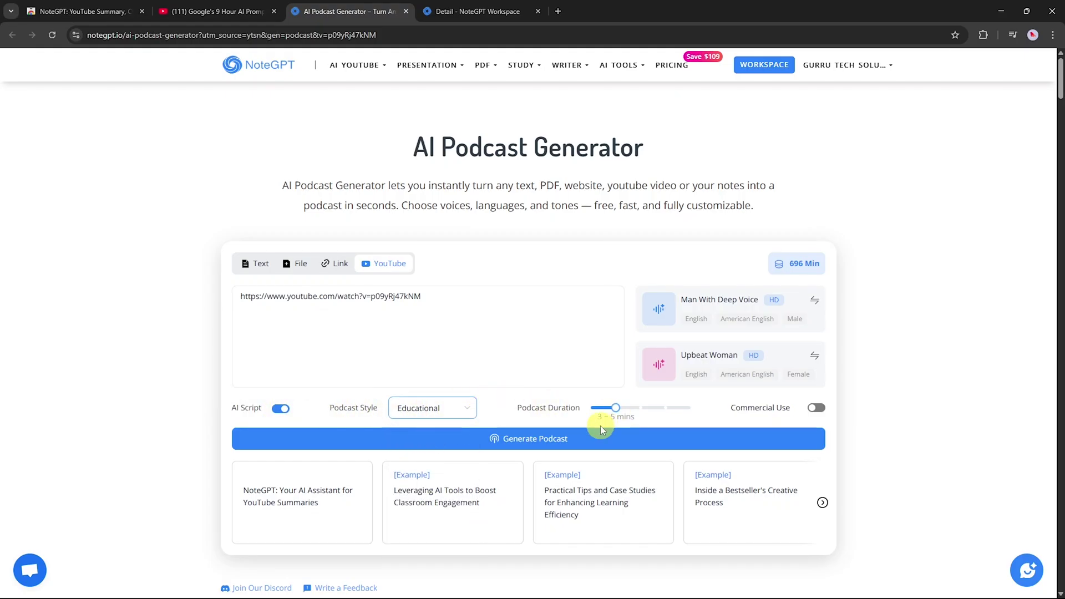
{"action": "left_click_drag", "start_coordinate": [614, 407], "coordinate": [591, 409]}
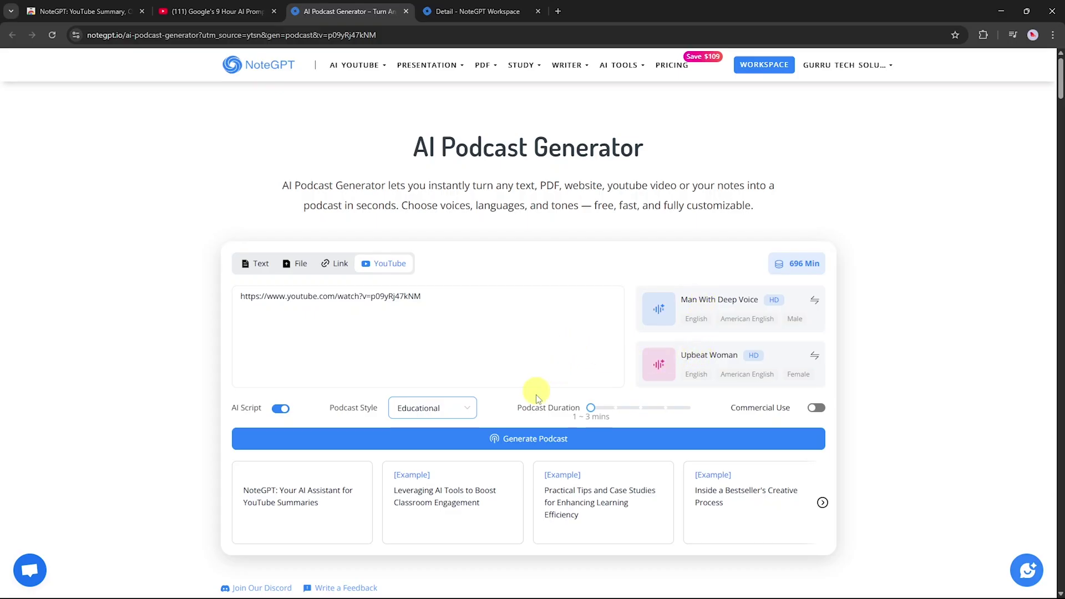
{"action": "left_click", "coordinate": [529, 438]}
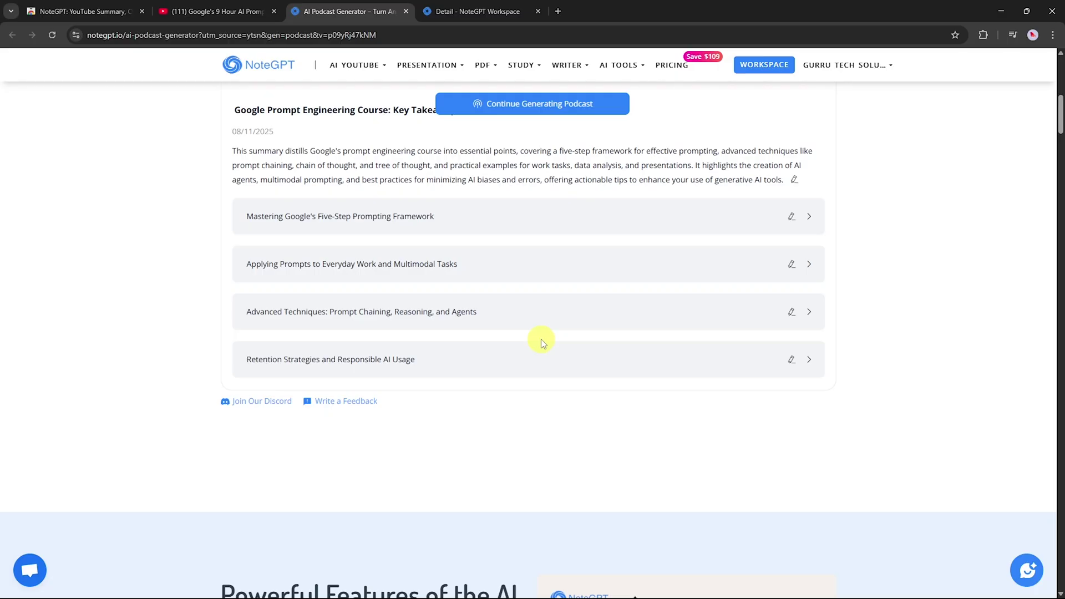
Complete the full podcast, download its audio, and start a presentation from the video
{"action": "left_click", "coordinate": [521, 105]}
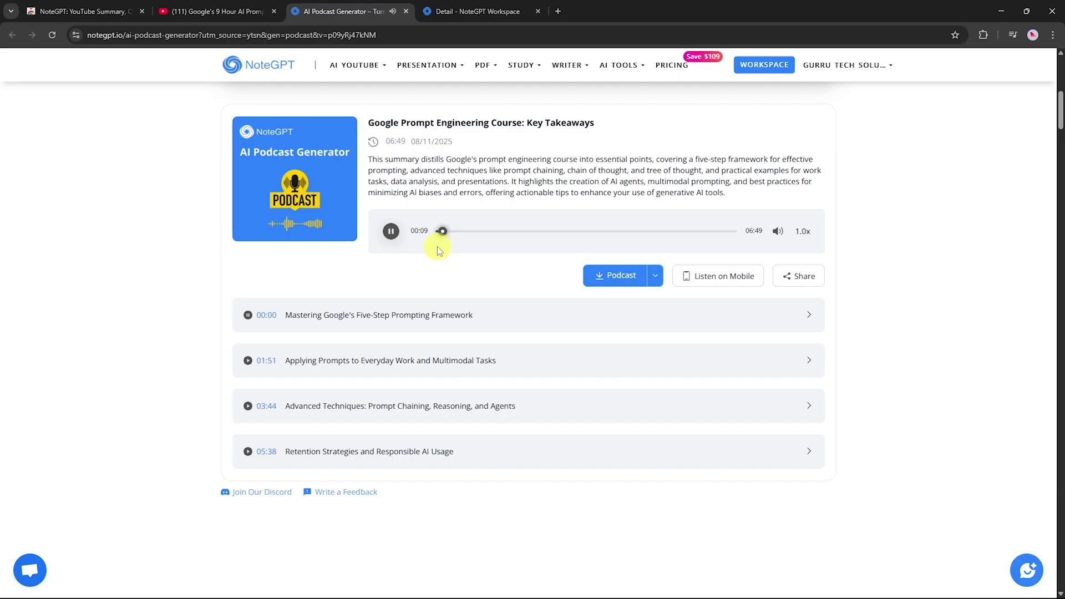
{"action": "left_click", "coordinate": [655, 275]}
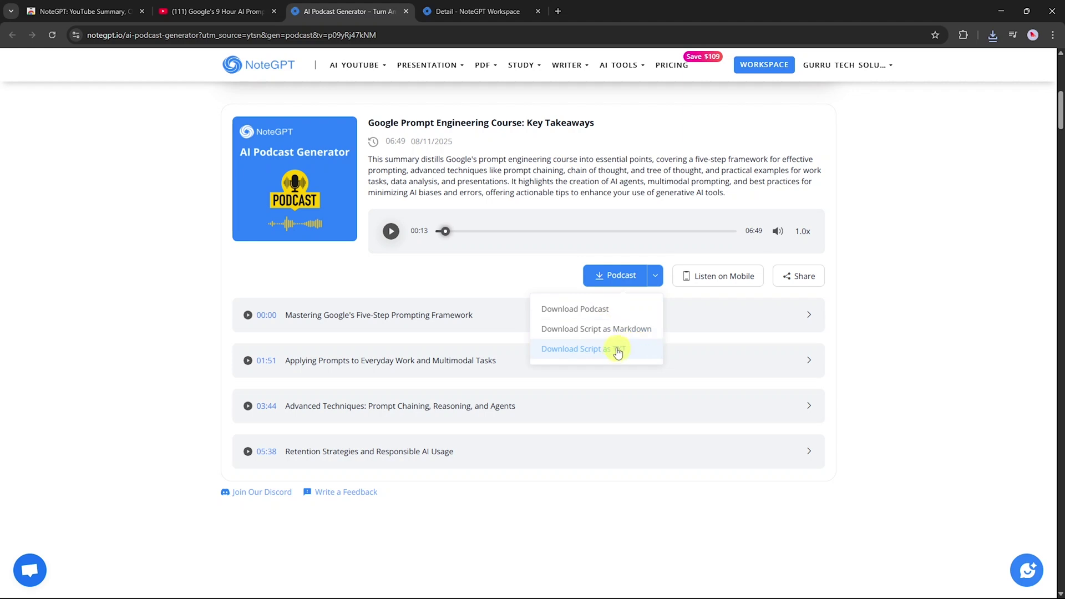
{"action": "left_click", "coordinate": [599, 309]}
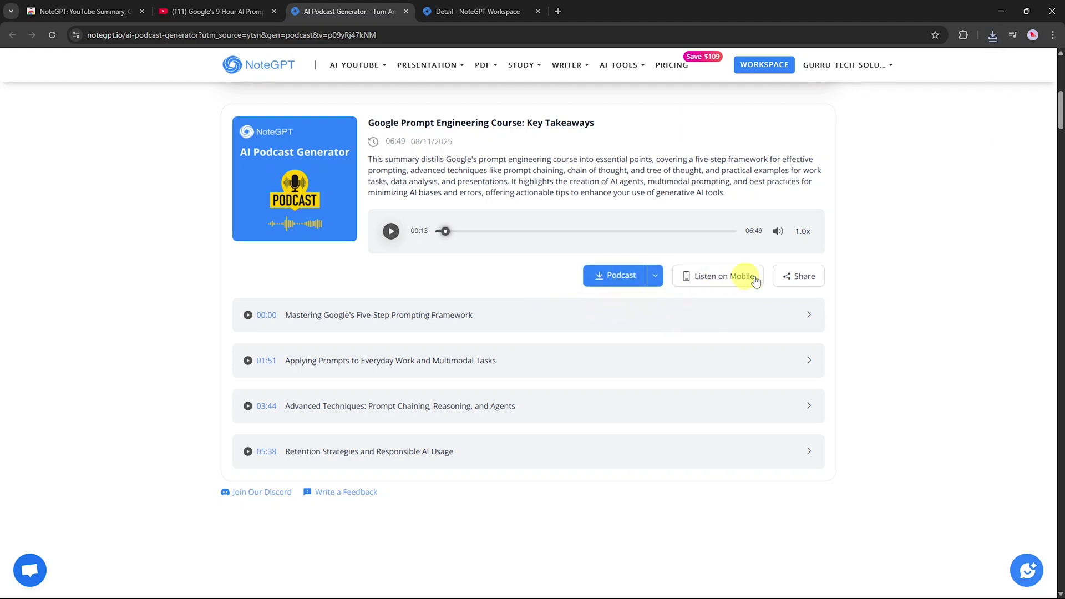
{"action": "left_click", "coordinate": [794, 273]}
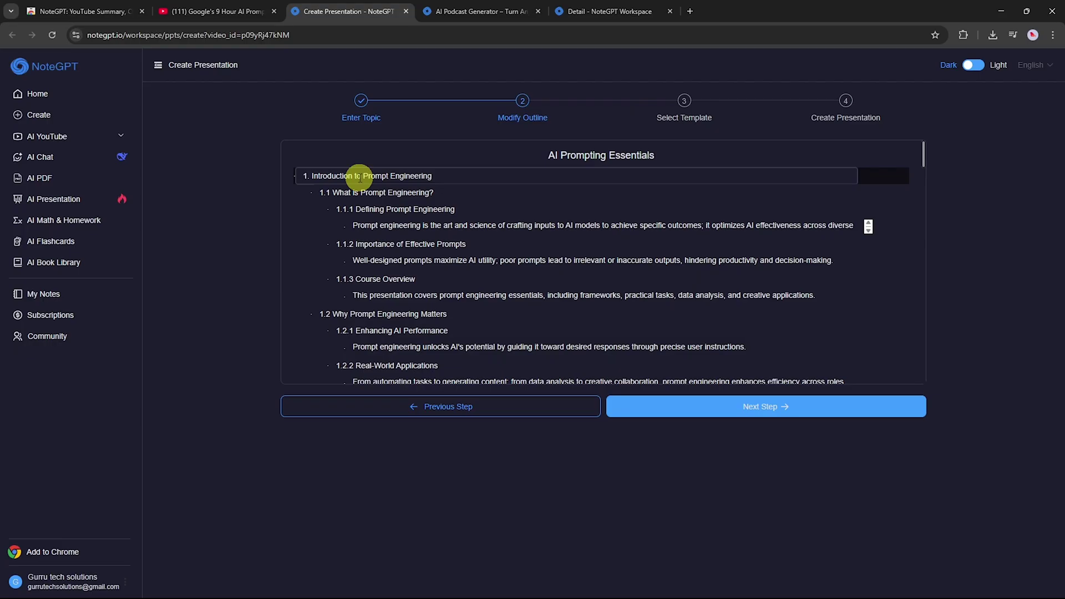
Accept the outline and generate the deck with the Orange Minimalist Work Summary template
{"action": "scroll", "coordinate": [451, 280], "scroll_direction": "down", "scroll_amount": 20}
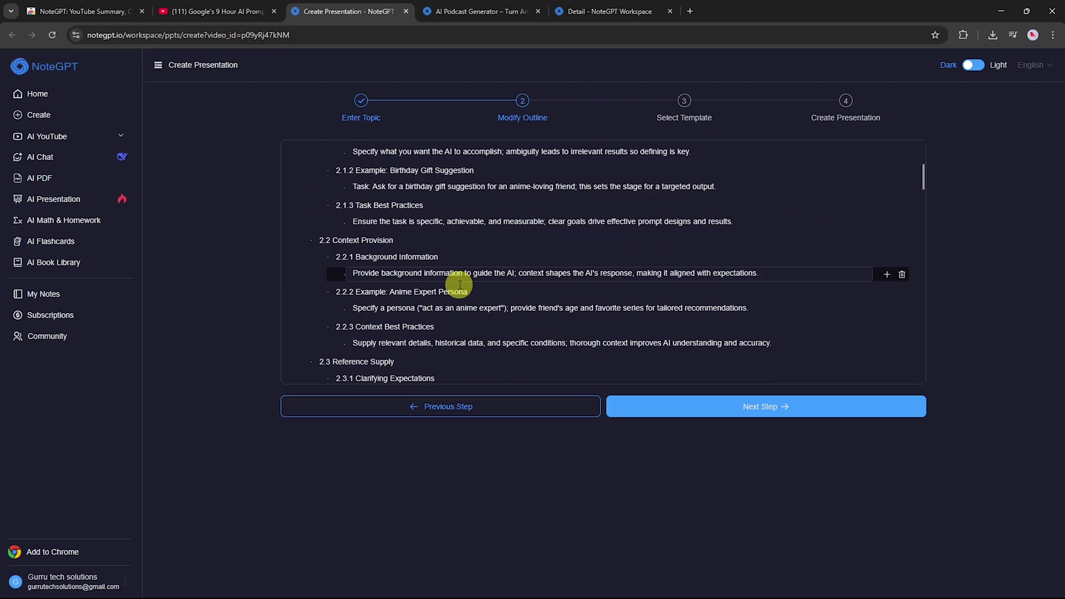
{"action": "left_click", "coordinate": [682, 410]}
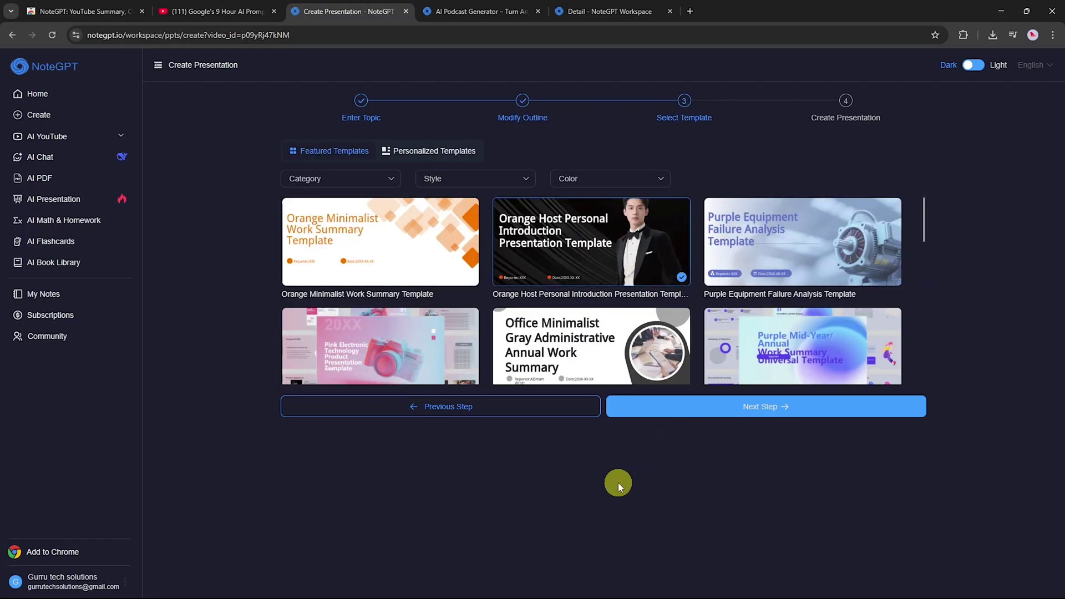
{"action": "left_click", "coordinate": [383, 244]}
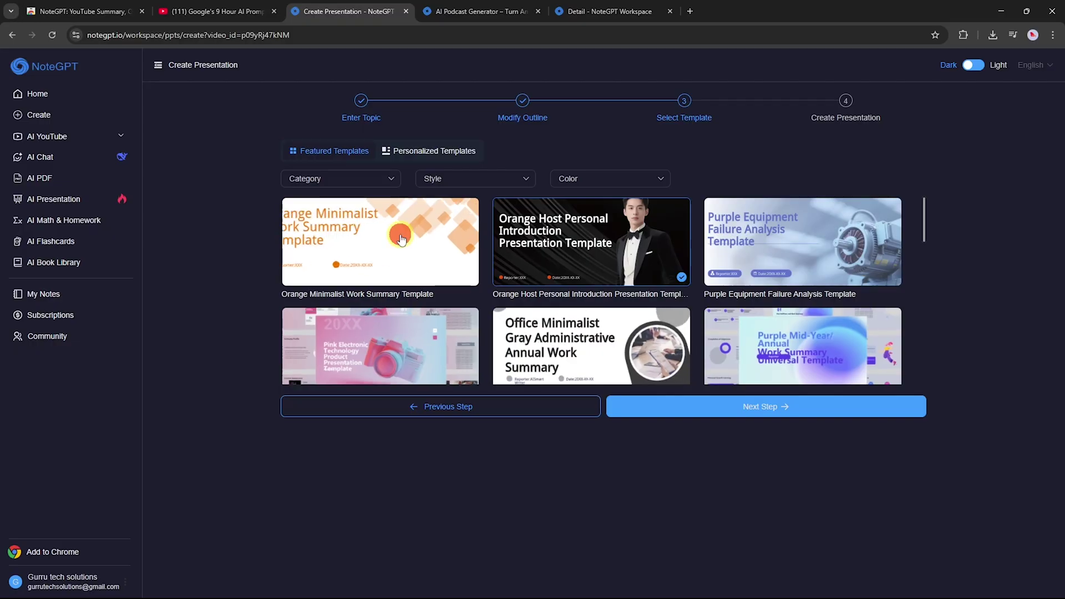
{"action": "left_click", "coordinate": [745, 411]}
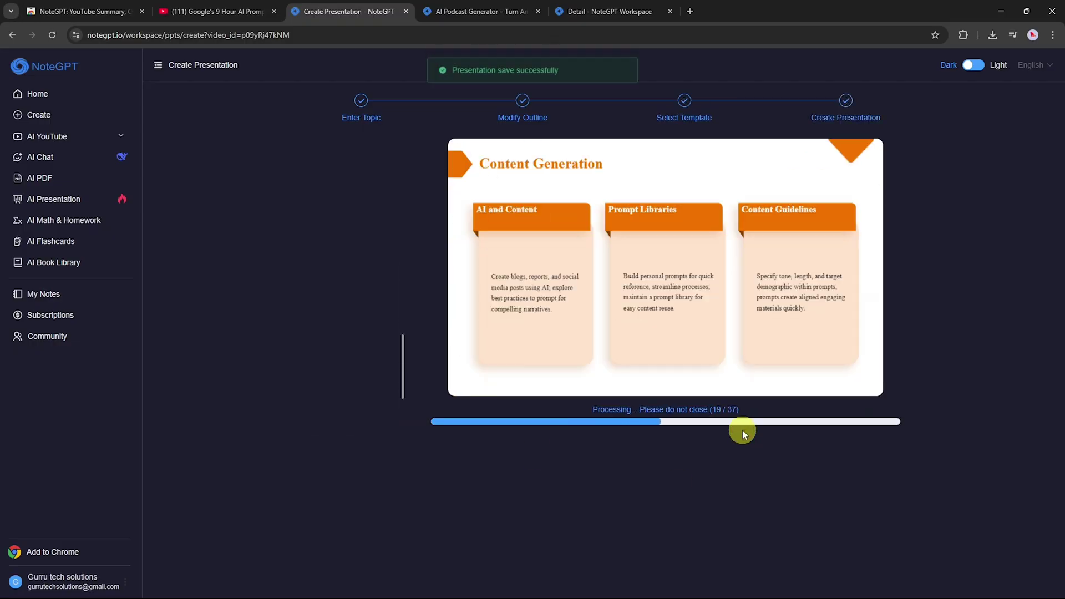
Page through the finished slides to Reference Supply and check the presentation's Download options
{"action": "left_click", "coordinate": [216, 222]}
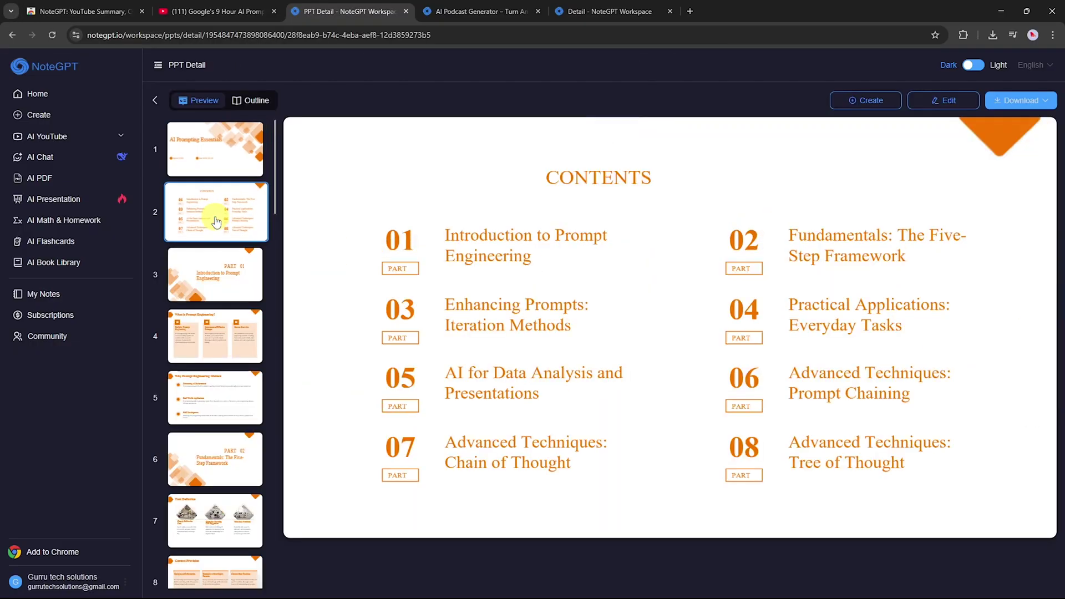
{"action": "left_click", "coordinate": [226, 341]}
{"action": "left_click", "coordinate": [225, 399]}
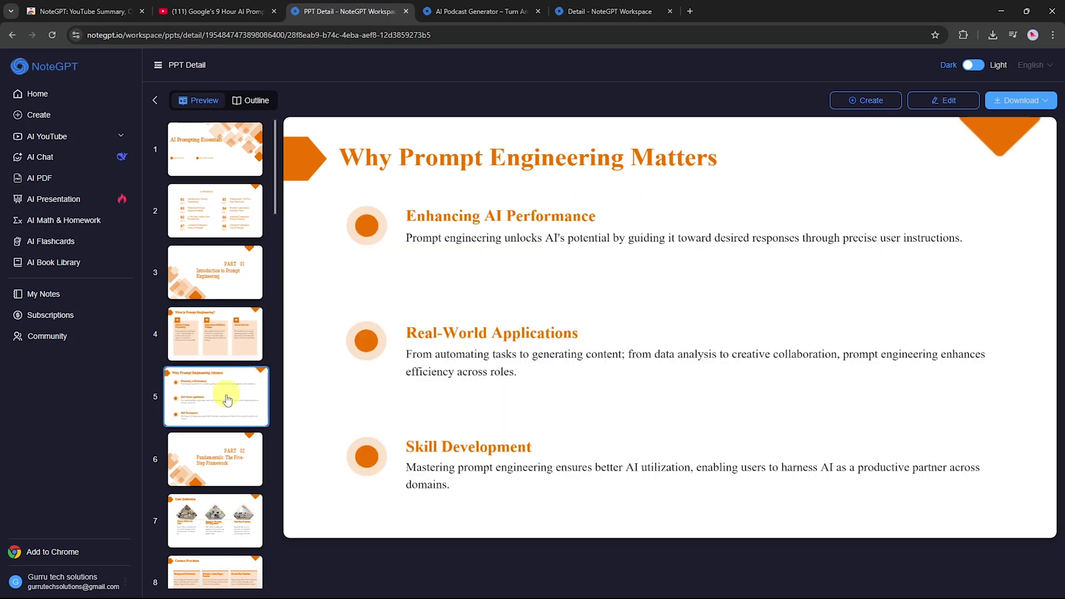
{"action": "left_click", "coordinate": [226, 457]}
{"action": "left_click", "coordinate": [228, 499]}
{"action": "scroll", "coordinate": [226, 482], "scroll_direction": "down", "scroll_amount": 2}
{"action": "left_click", "coordinate": [219, 529]}
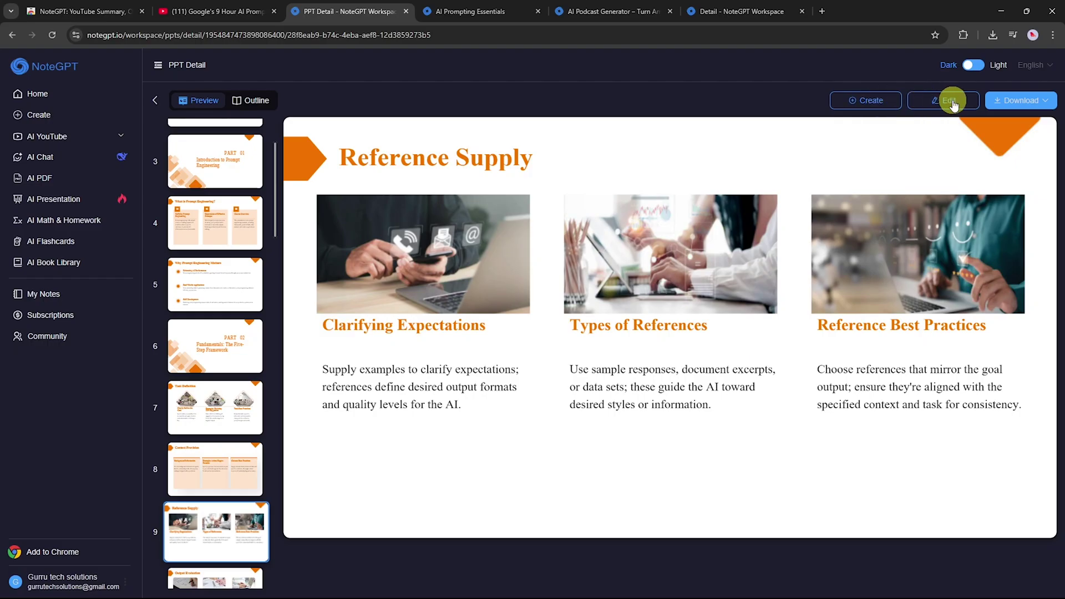
{"action": "left_click", "coordinate": [1042, 104]}
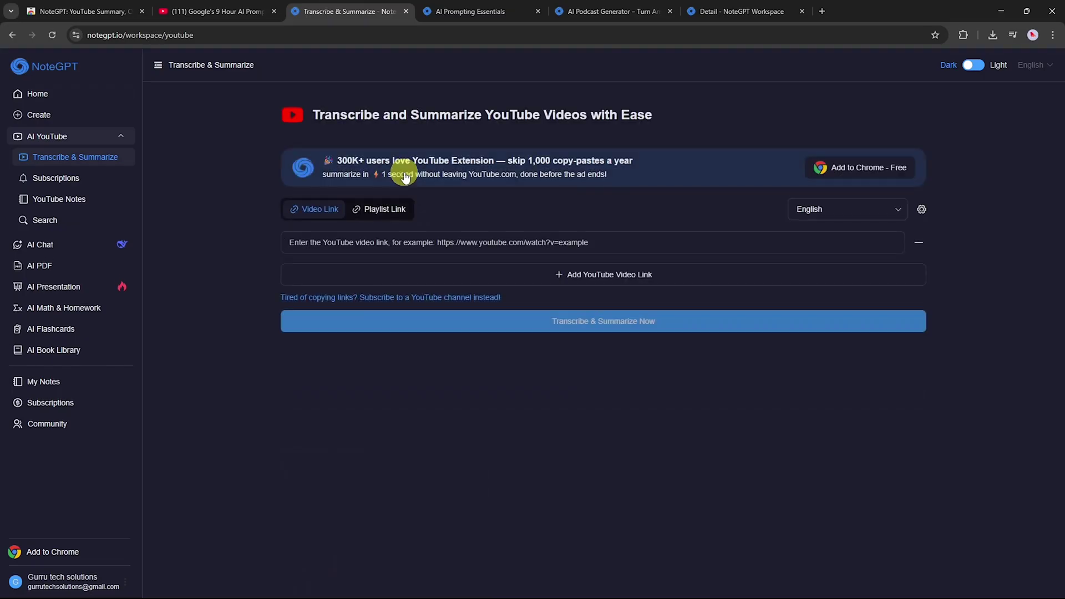
Visit the YouTube Transcribe & Summarize page, then return to Home
{"action": "left_click", "coordinate": [67, 142]}
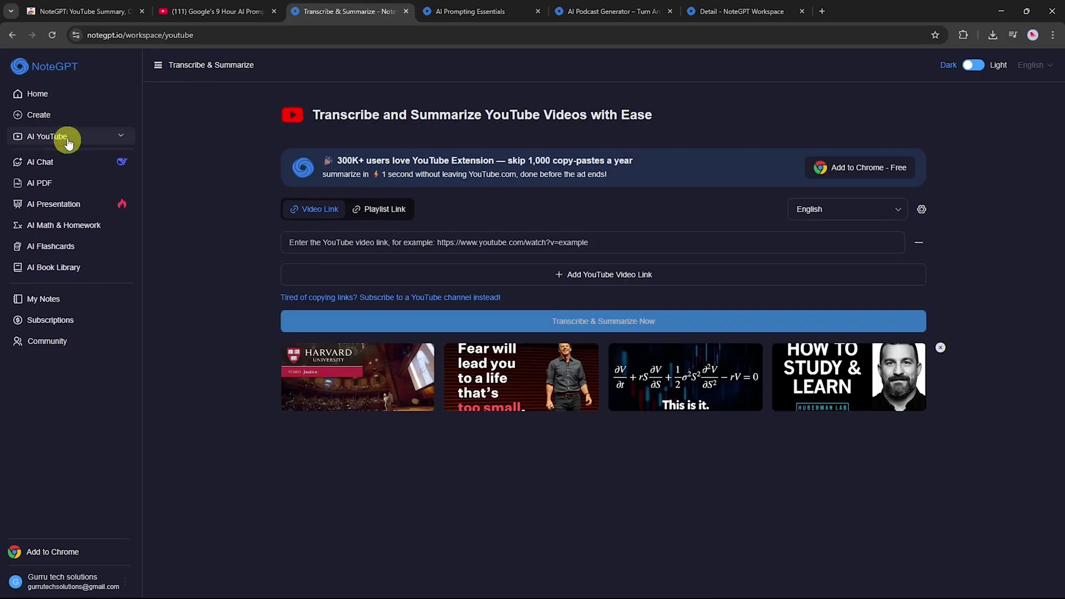
{"action": "left_click", "coordinate": [66, 93]}
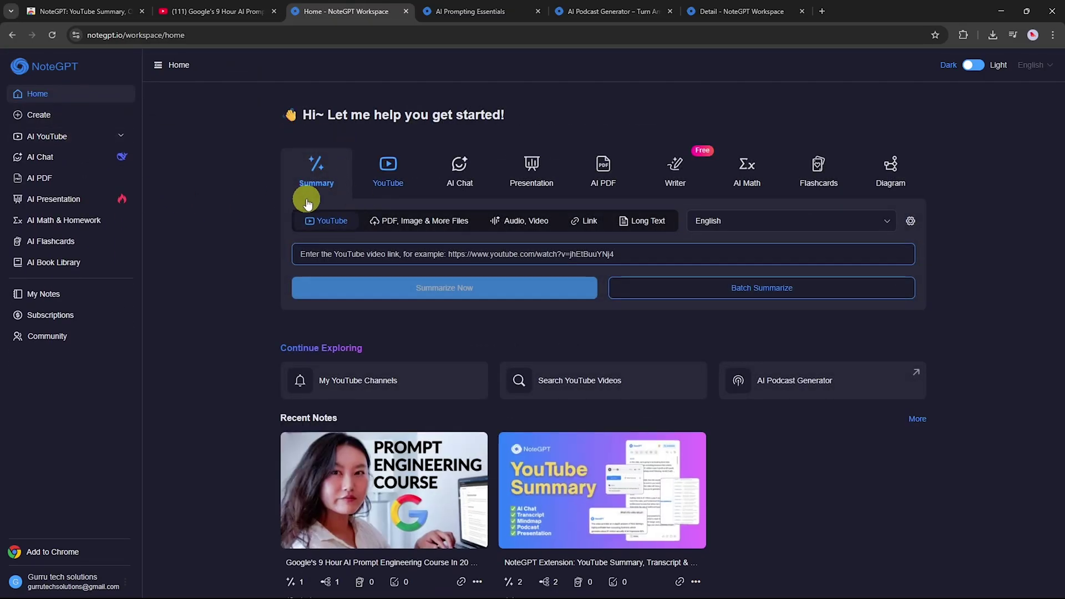
{"action": "left_click", "coordinate": [66, 139]}
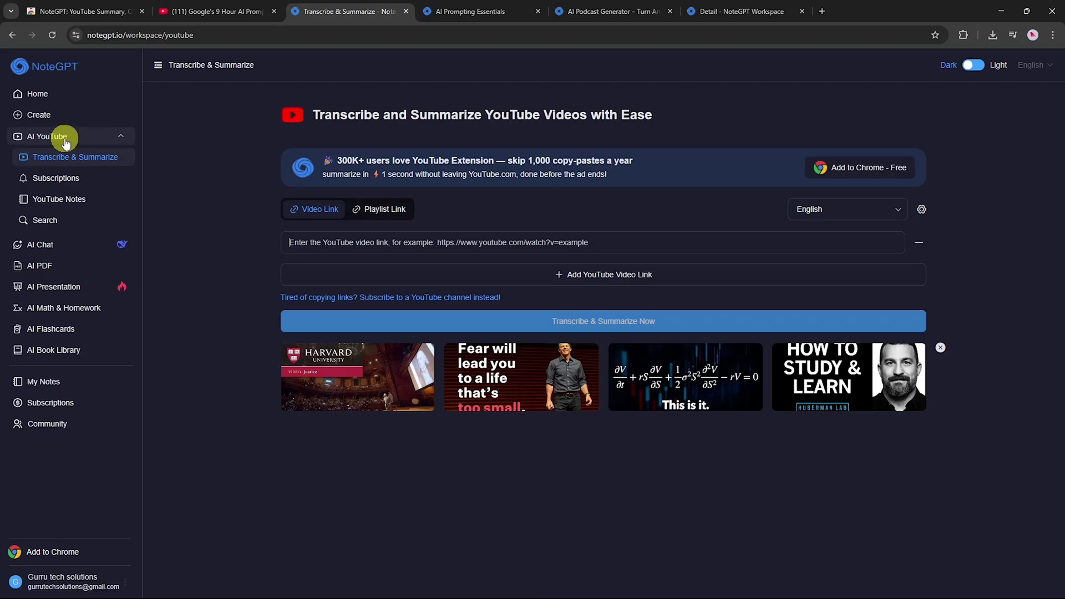
{"action": "left_click", "coordinate": [37, 94]}
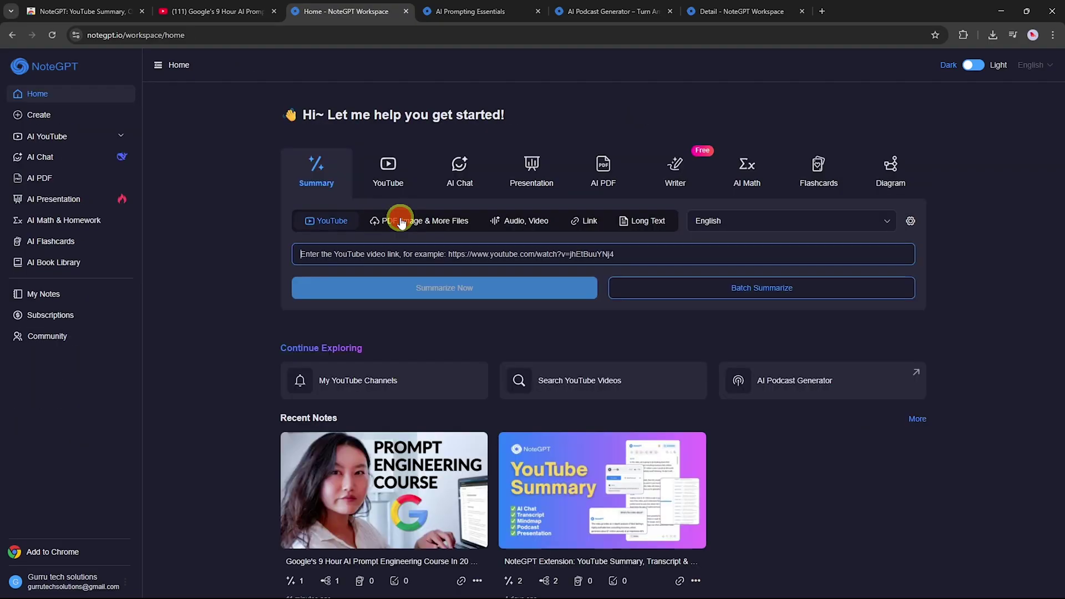
Review the PDF, Audio/Video, Link and Long Text summary sources, ending on AI Chat
{"action": "left_click", "coordinate": [397, 221]}
{"action": "left_click", "coordinate": [510, 222]}
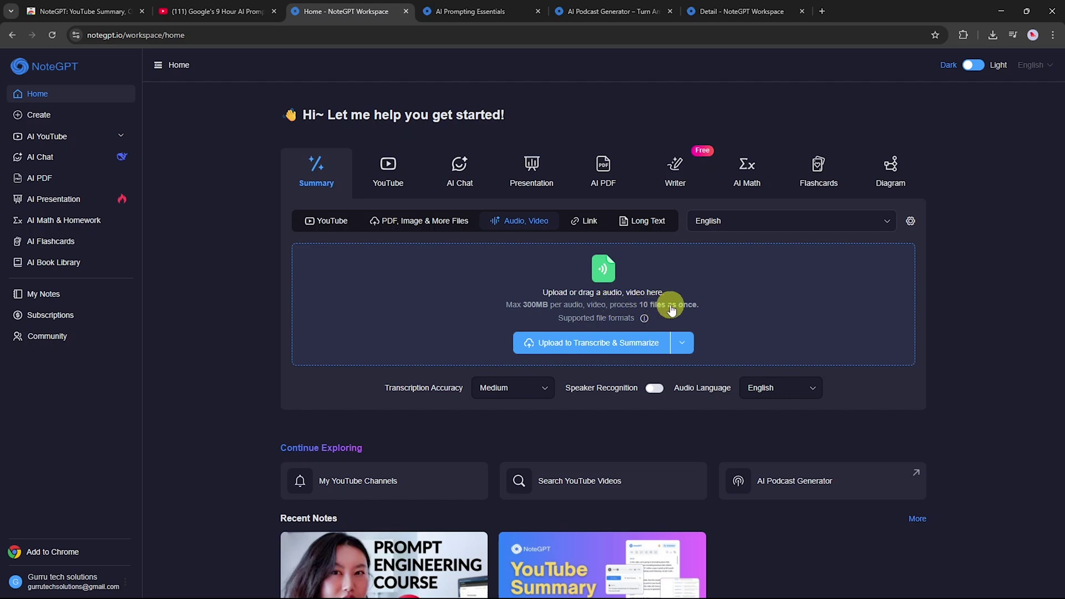
{"action": "left_click", "coordinate": [587, 225]}
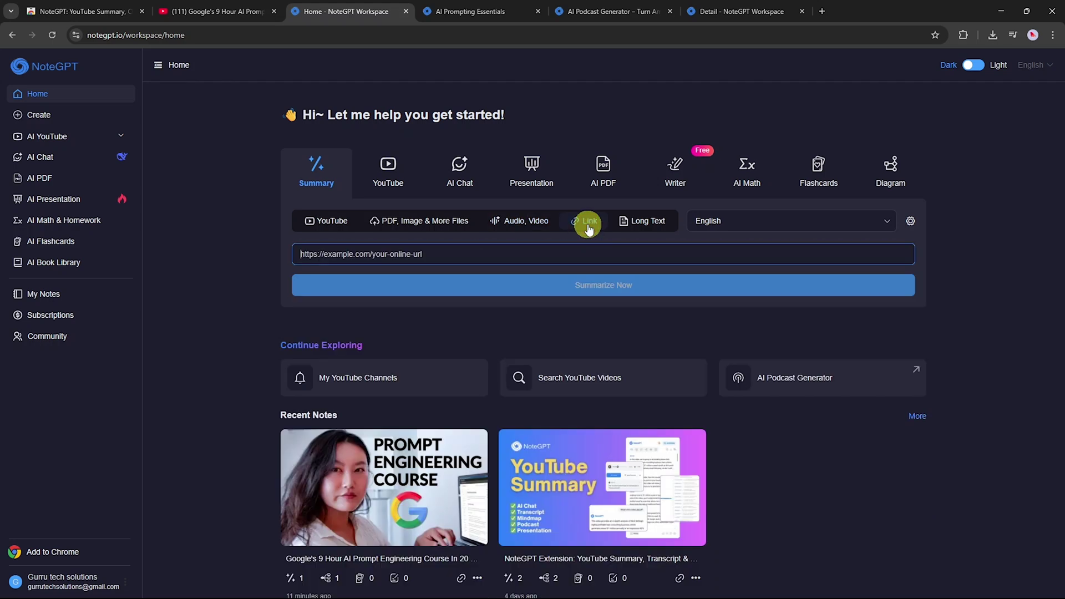
{"action": "left_click", "coordinate": [637, 221]}
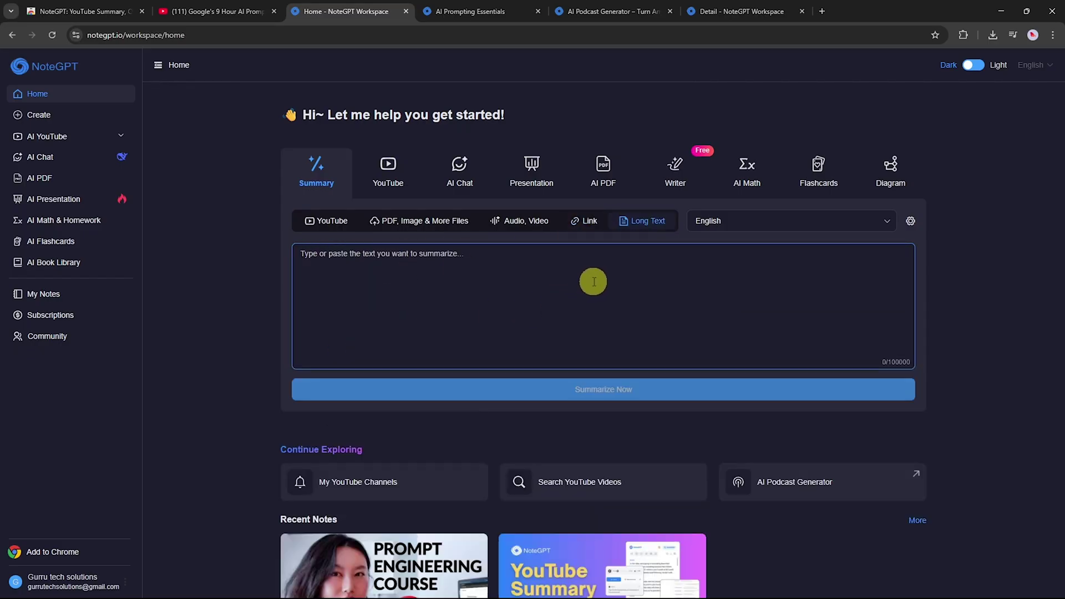
{"action": "left_click", "coordinate": [103, 158]}
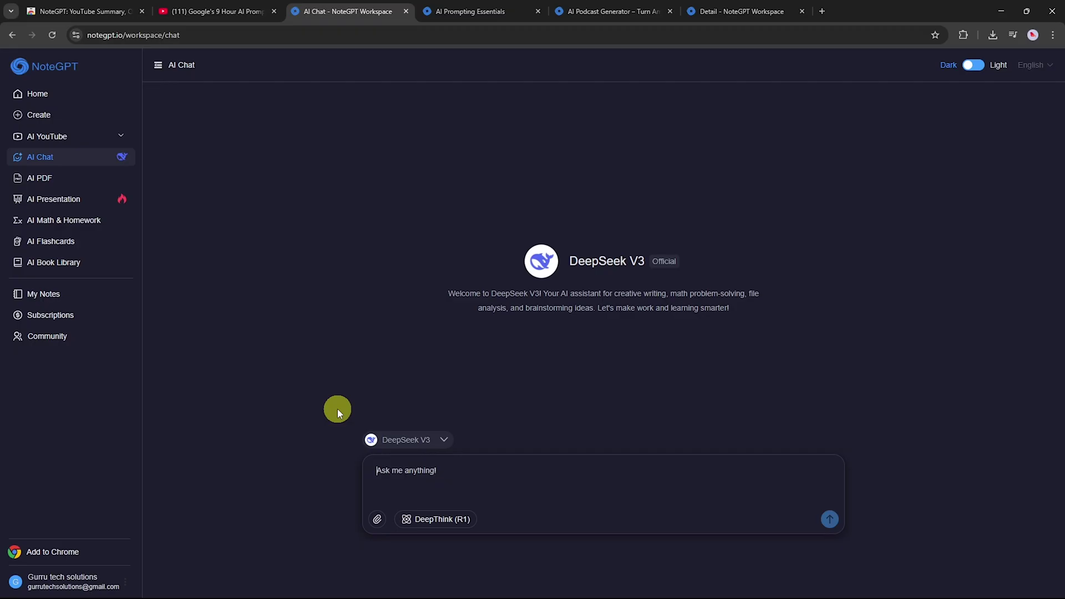
Check the available chat models, then visit AI PDF and the AI Presentation deck library
{"action": "left_click", "coordinate": [428, 446]}
{"action": "scroll", "coordinate": [413, 381], "scroll_direction": "down", "scroll_amount": 1}
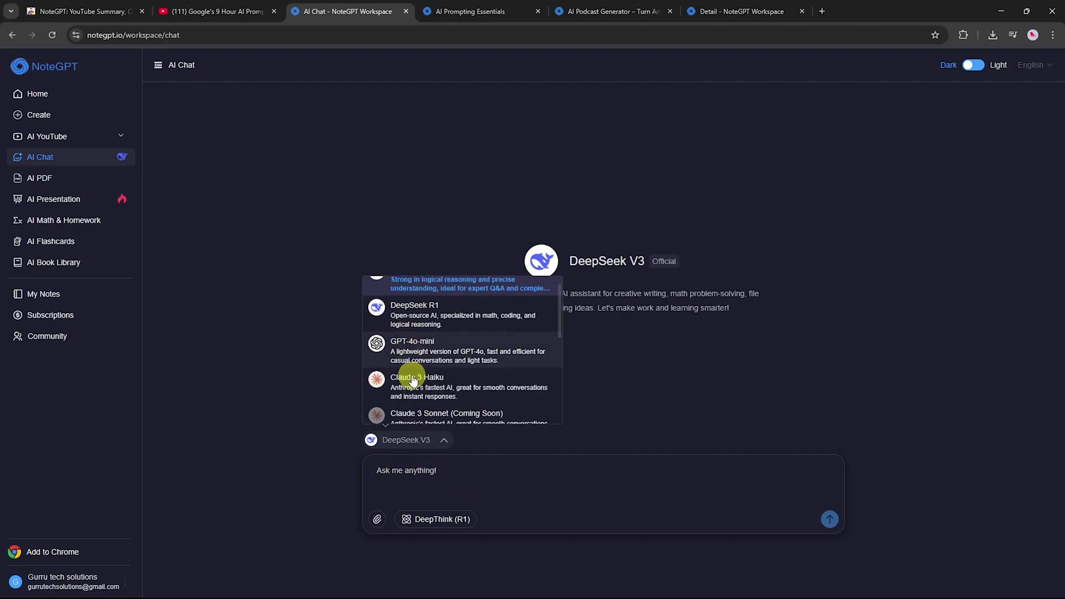
{"action": "scroll", "coordinate": [414, 380], "scroll_direction": "down", "scroll_amount": 3}
{"action": "scroll", "coordinate": [413, 381], "scroll_direction": "up", "scroll_amount": 4}
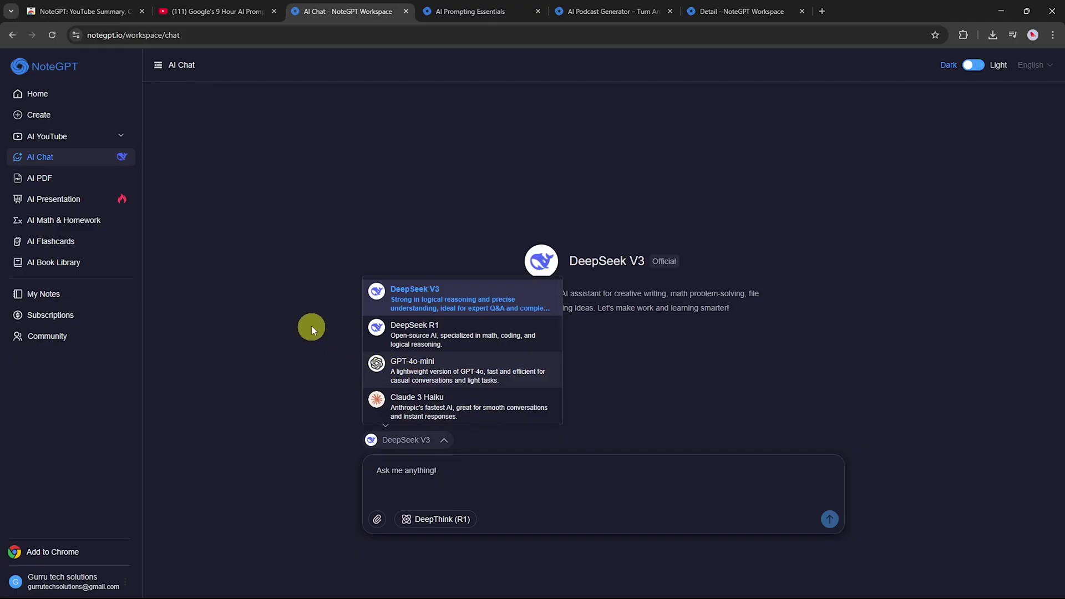
{"action": "left_click", "coordinate": [27, 179]}
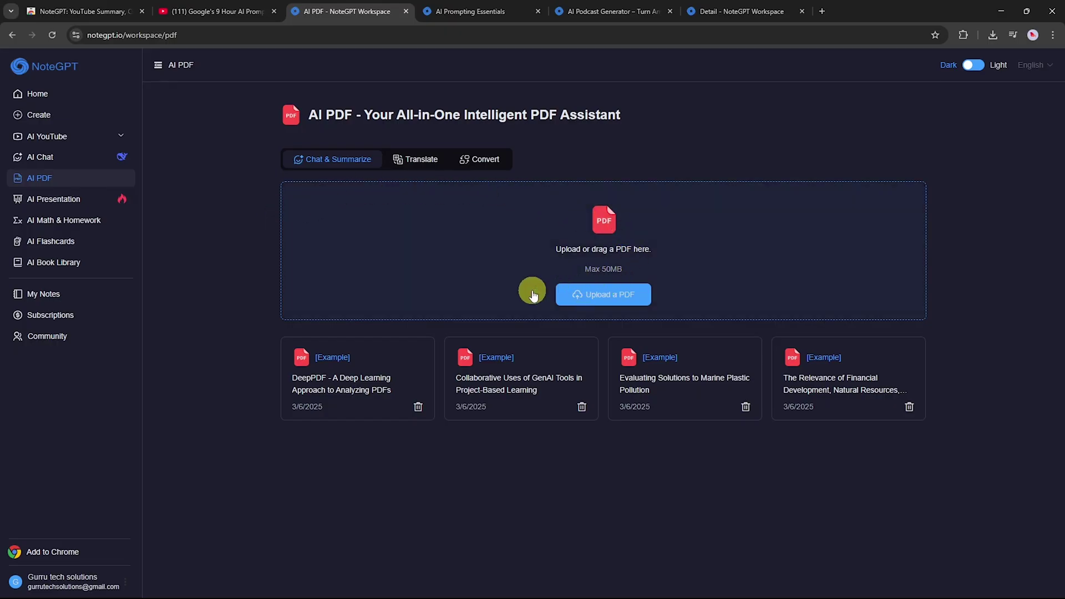
{"action": "left_click", "coordinate": [39, 207]}
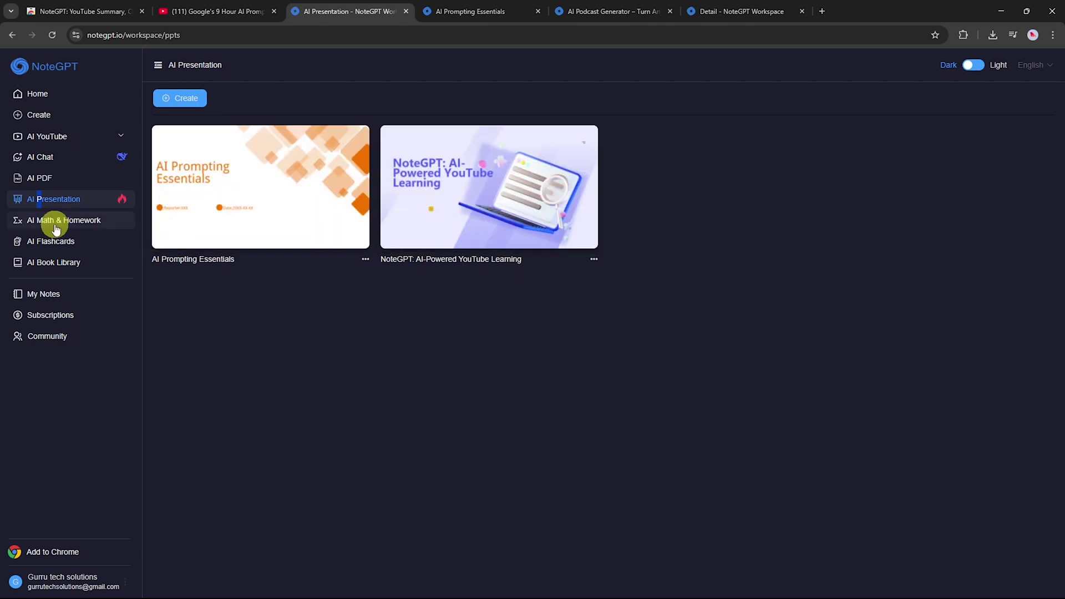
Visit AI Math & Homework, AI Flashcards and AI Book Library, then open My Notes
{"action": "left_click", "coordinate": [56, 222]}
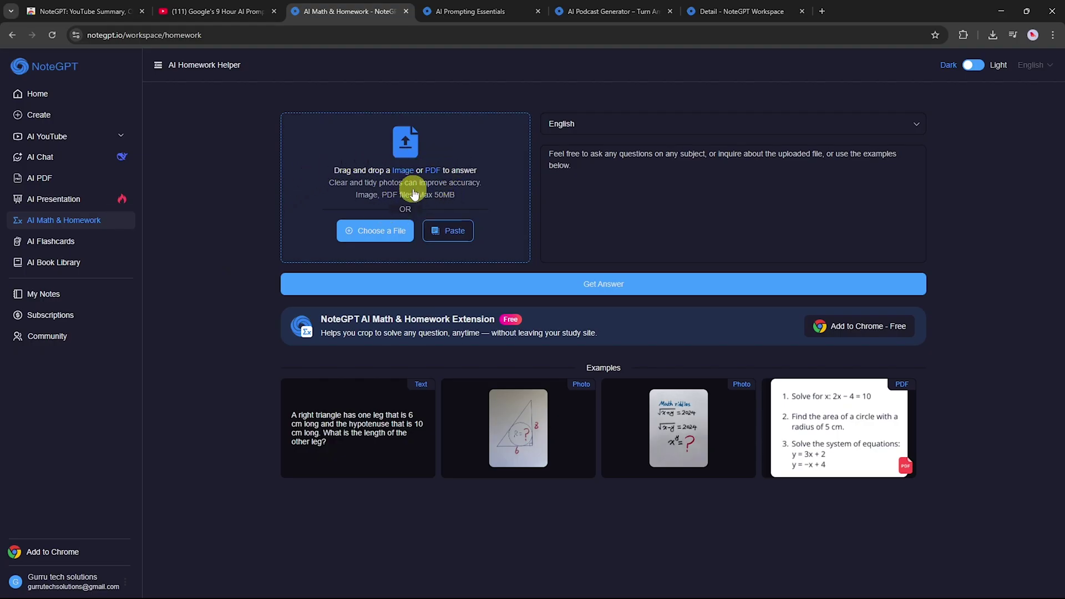
{"action": "left_click", "coordinate": [45, 243]}
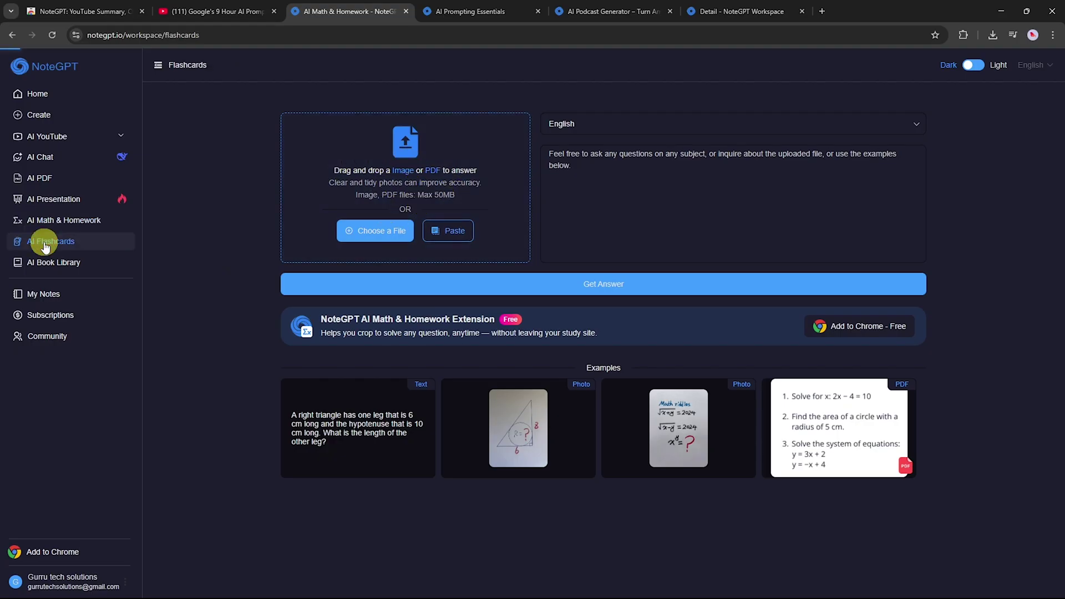
{"action": "left_click", "coordinate": [67, 264]}
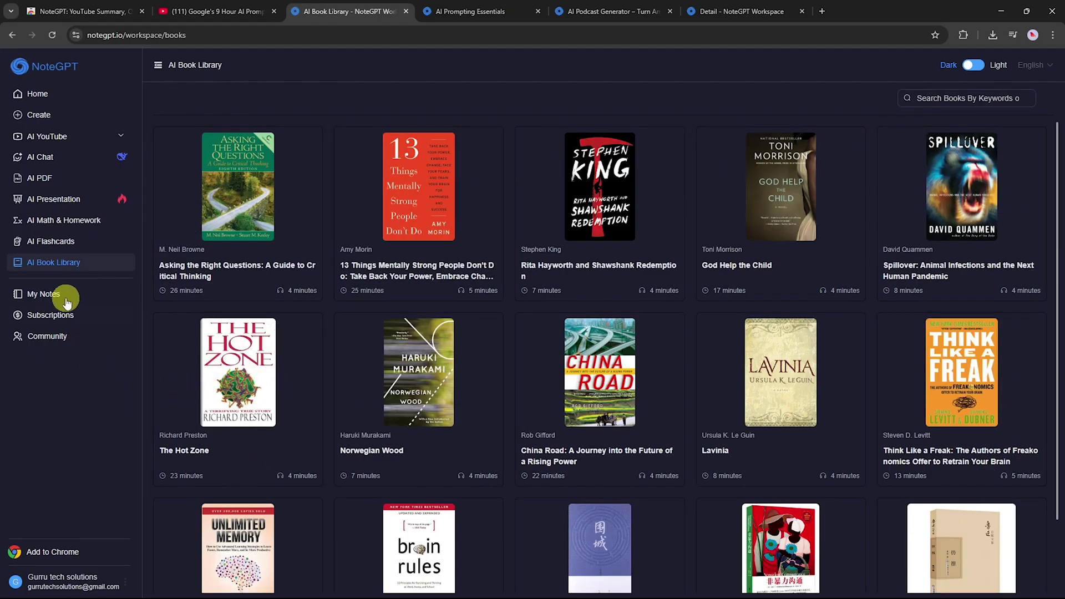
{"action": "left_click", "coordinate": [45, 296]}
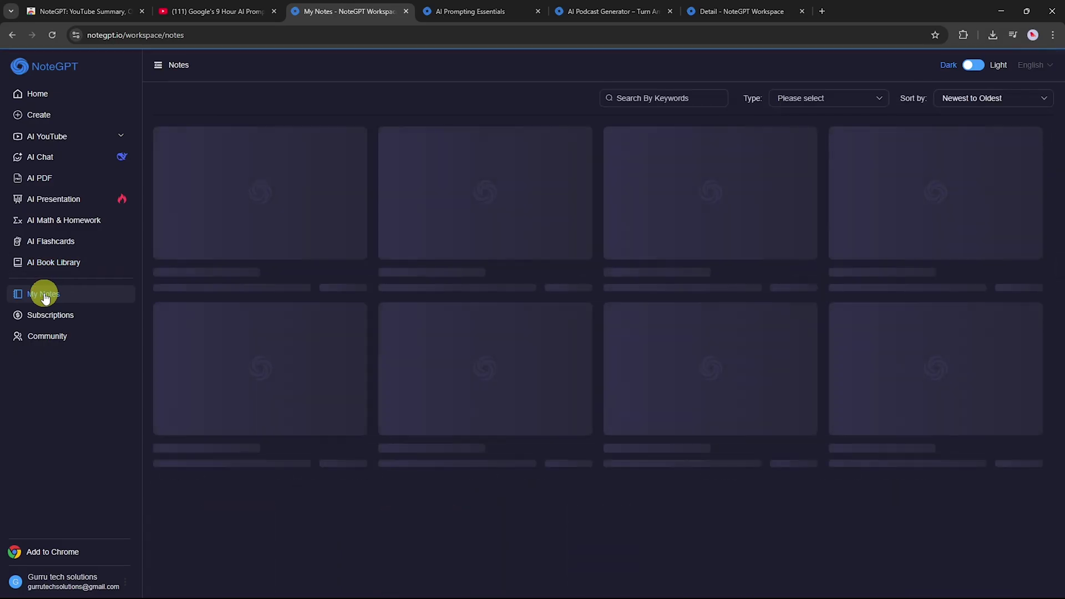